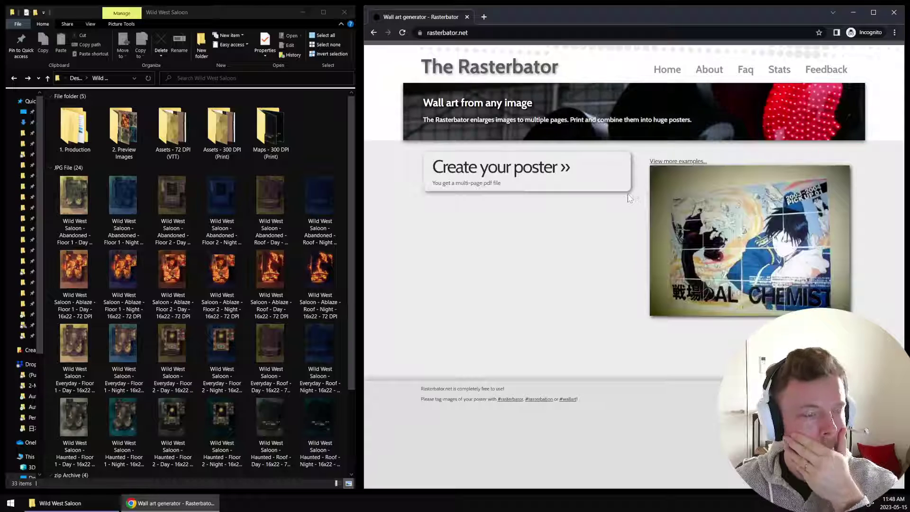
Start creating a new multi-page poster on rasterbator.net
{"action": "left_click", "coordinate": [448, 32]}
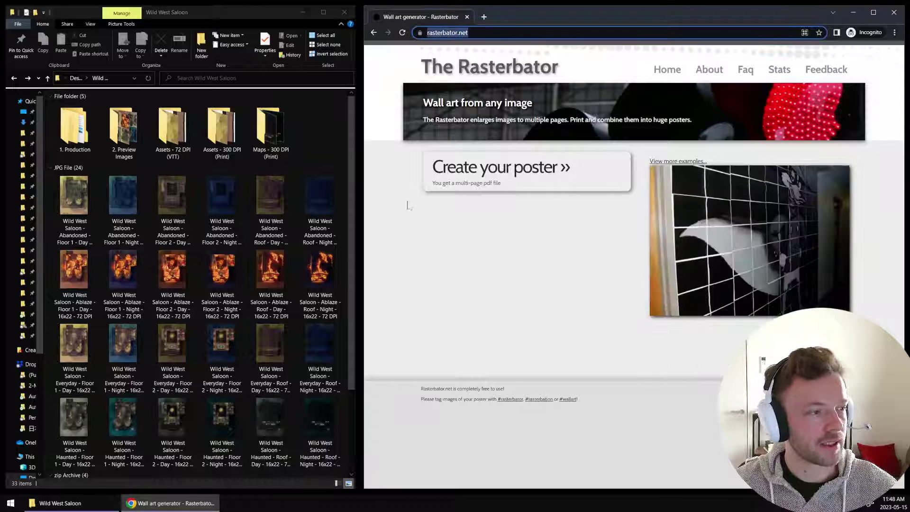
{"action": "left_click", "coordinate": [396, 189]}
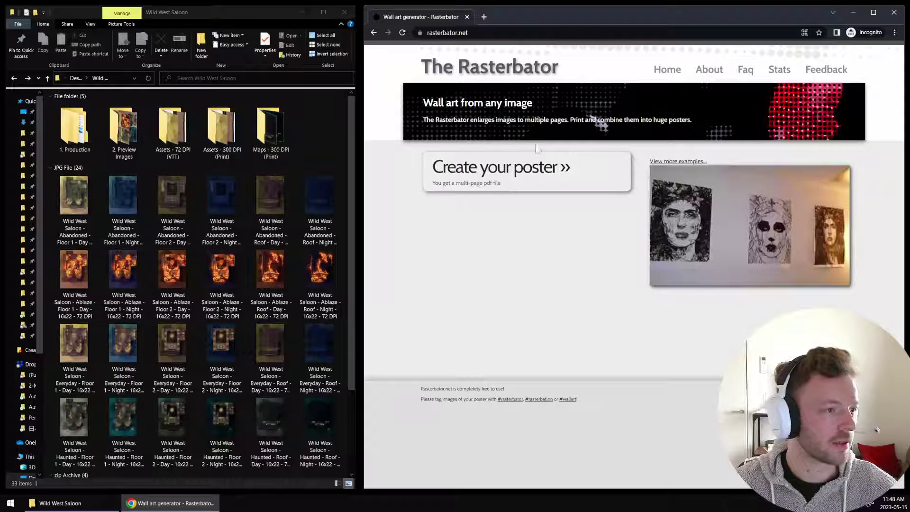
{"action": "left_click", "coordinate": [535, 179]}
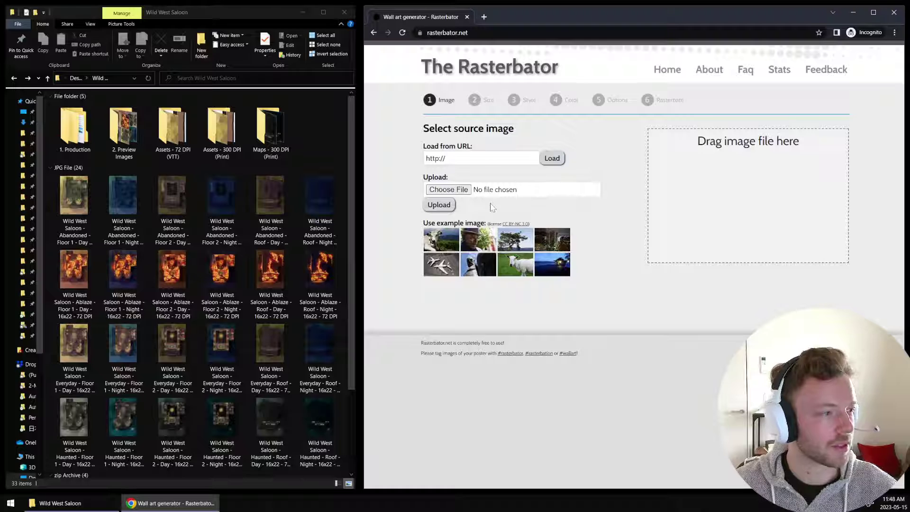
Upload the Wild West Saloon - Everyday - Floor 1 - Day 300 DPI map as the source image and continue to the paper and size settings
{"action": "left_click", "coordinate": [350, 126]}
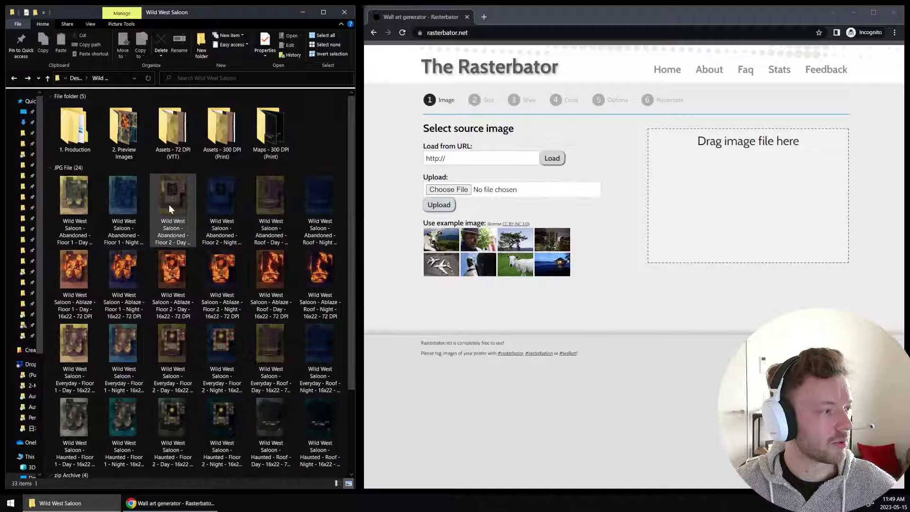
{"action": "double_click", "coordinate": [276, 135]}
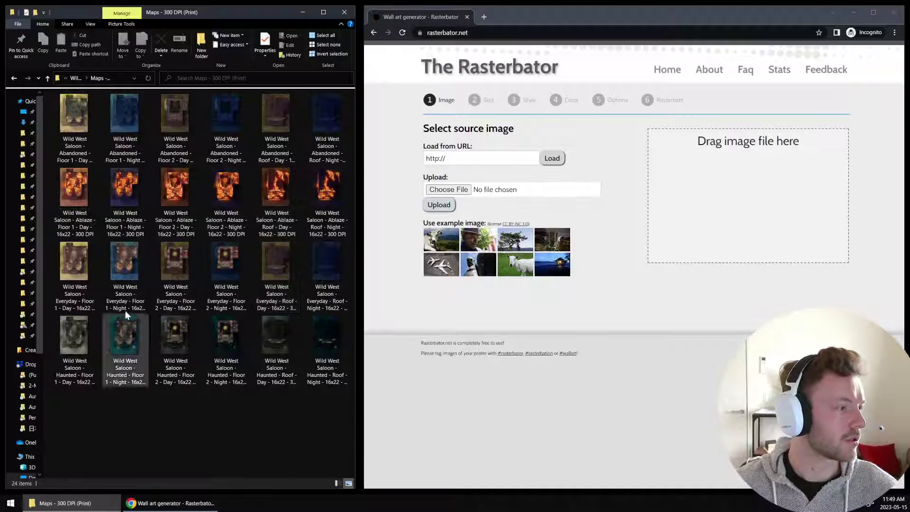
{"action": "left_click", "coordinate": [81, 267]}
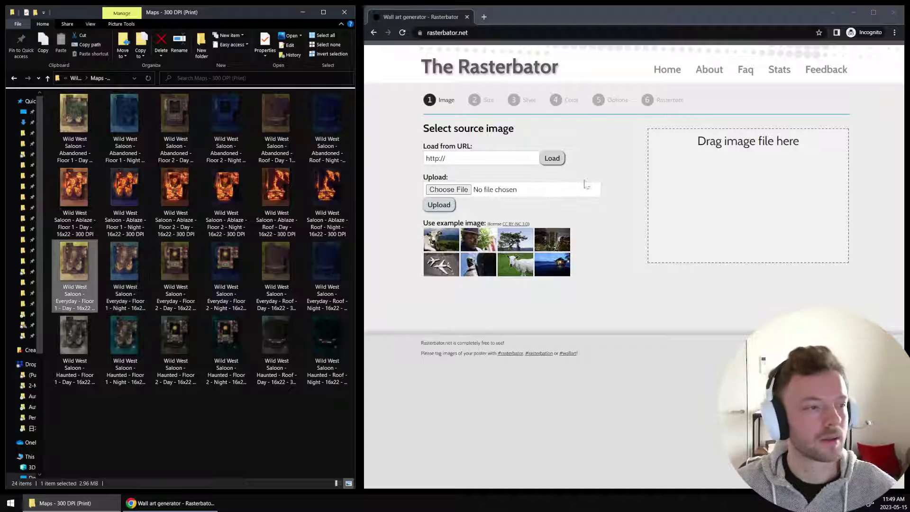
{"action": "left_click", "coordinate": [449, 189]}
{"action": "left_click_drag", "start_coordinate": [593, 19], "coordinate": [909, 23]}
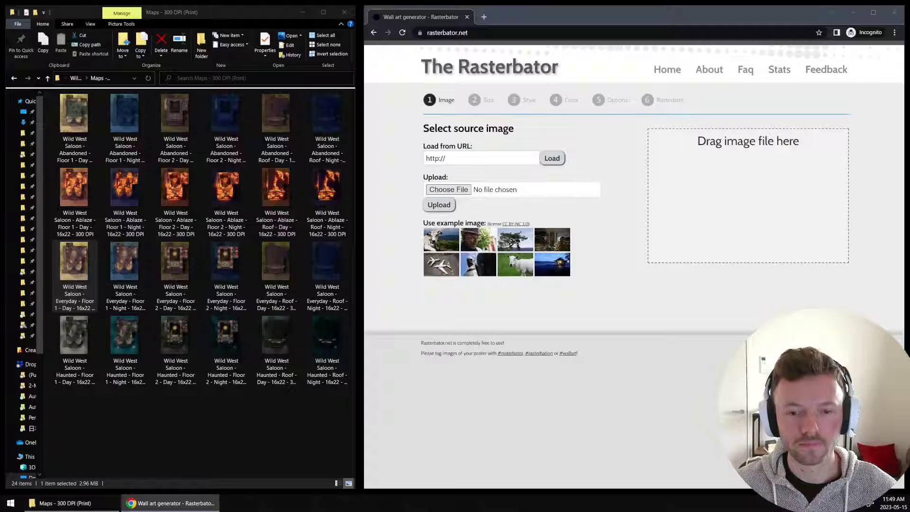
{"action": "key", "text": "Return"}
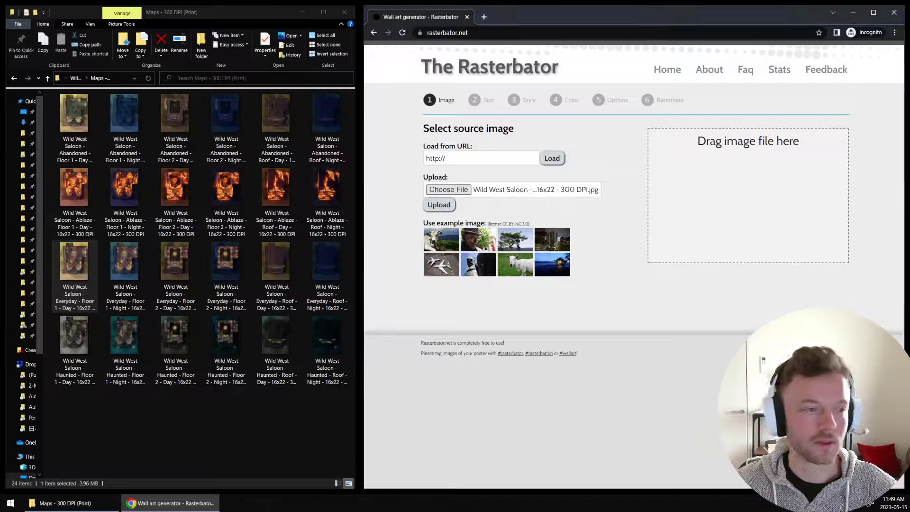
{"action": "left_click", "coordinate": [439, 205]}
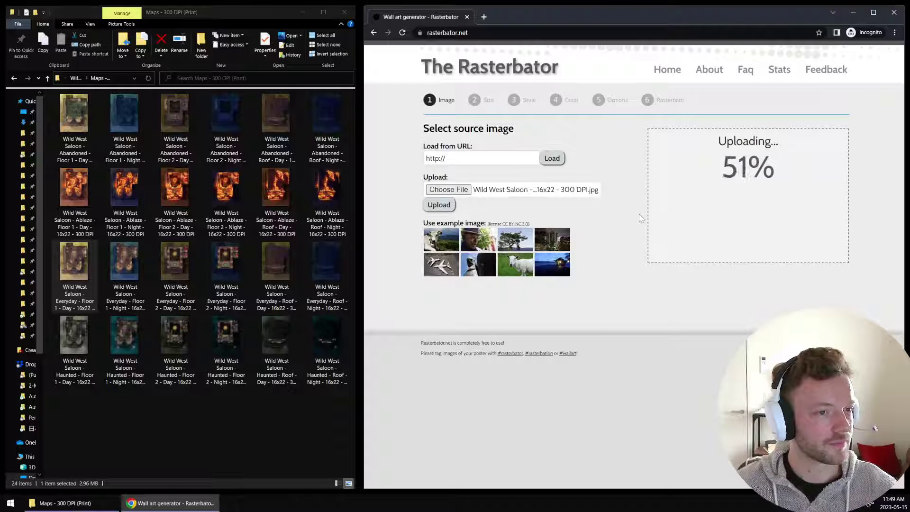
{"action": "left_click", "coordinate": [14, 78]}
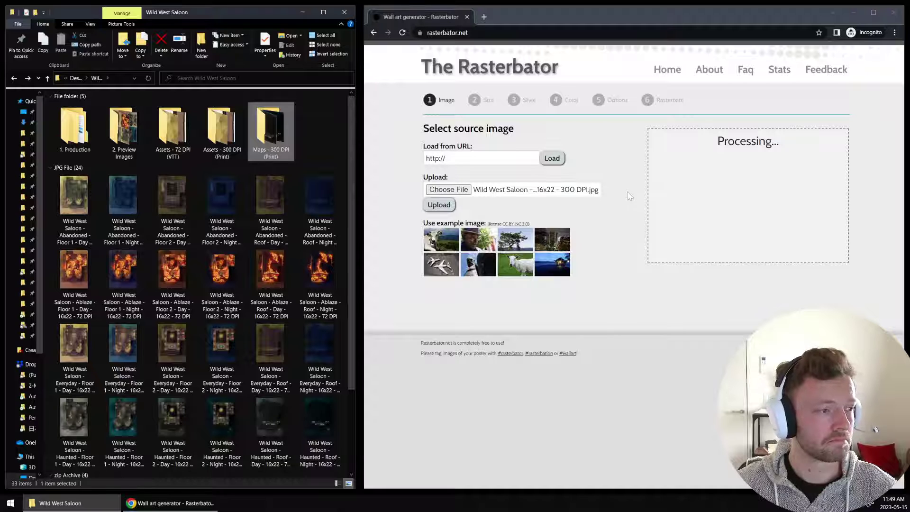
{"action": "left_click", "coordinate": [444, 290]}
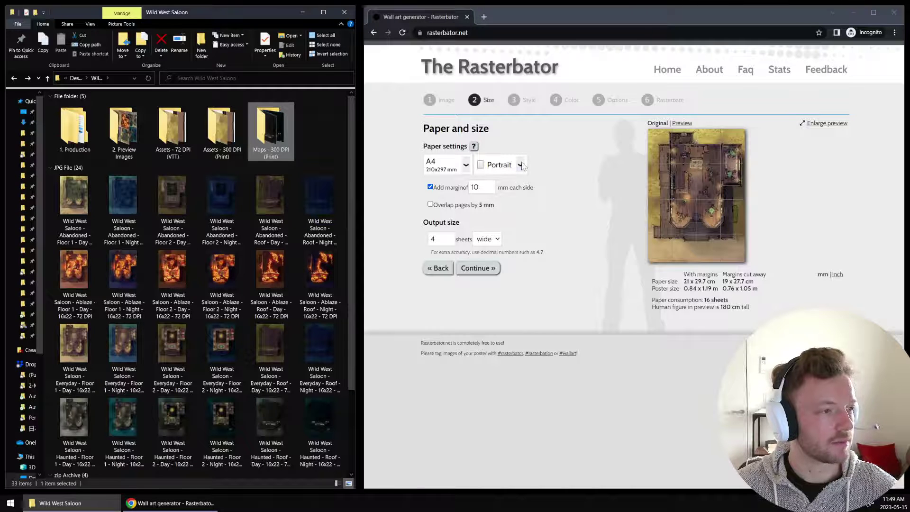
Turn off the added page margin and review the paper size and orientation options, keeping A4 in Portrait
{"action": "left_click", "coordinate": [430, 188]}
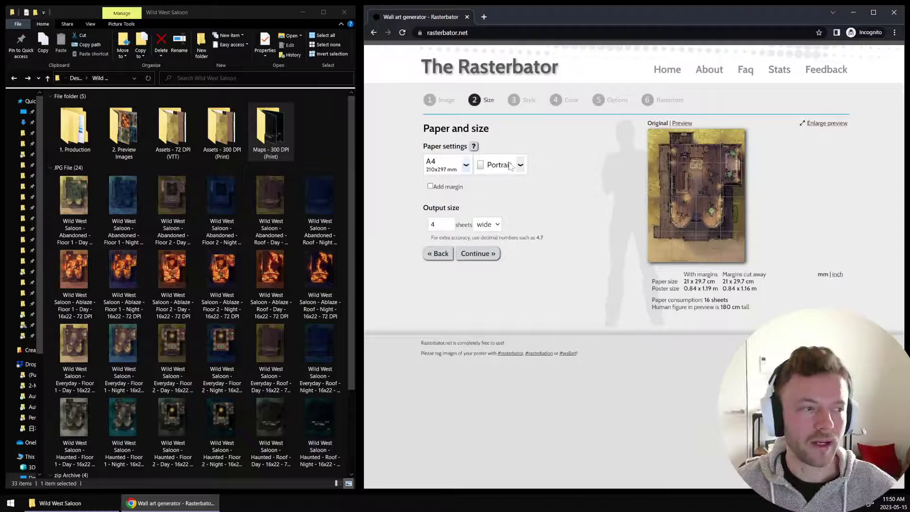
{"action": "left_click", "coordinate": [442, 170]}
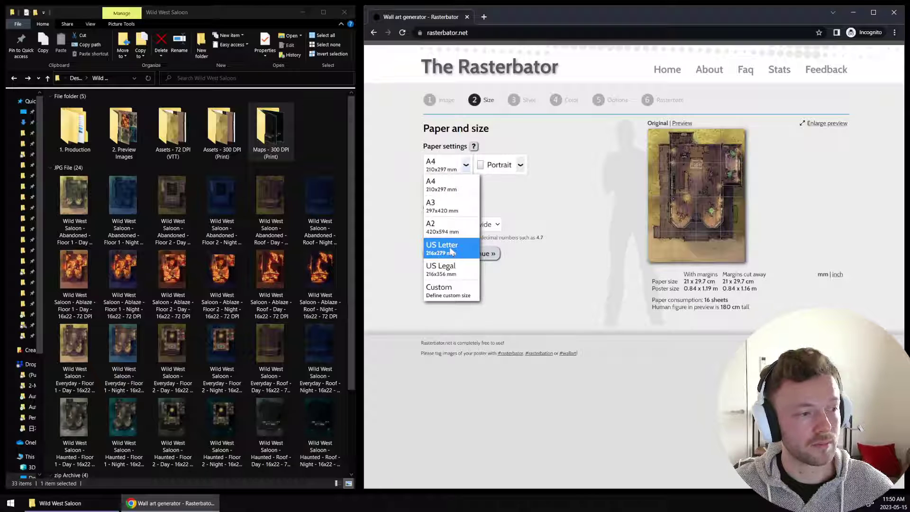
{"action": "left_click", "coordinate": [467, 166]}
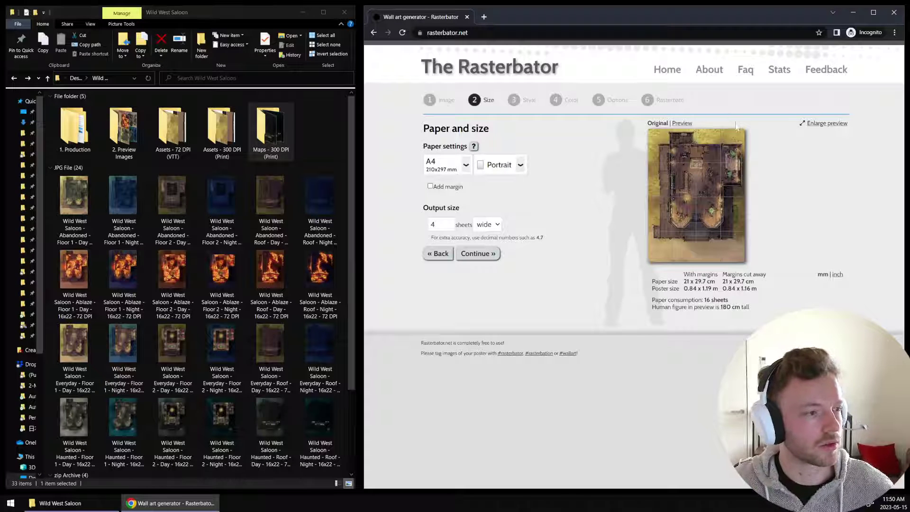
{"action": "left_click", "coordinate": [519, 167]}
{"action": "left_click", "coordinate": [517, 167]}
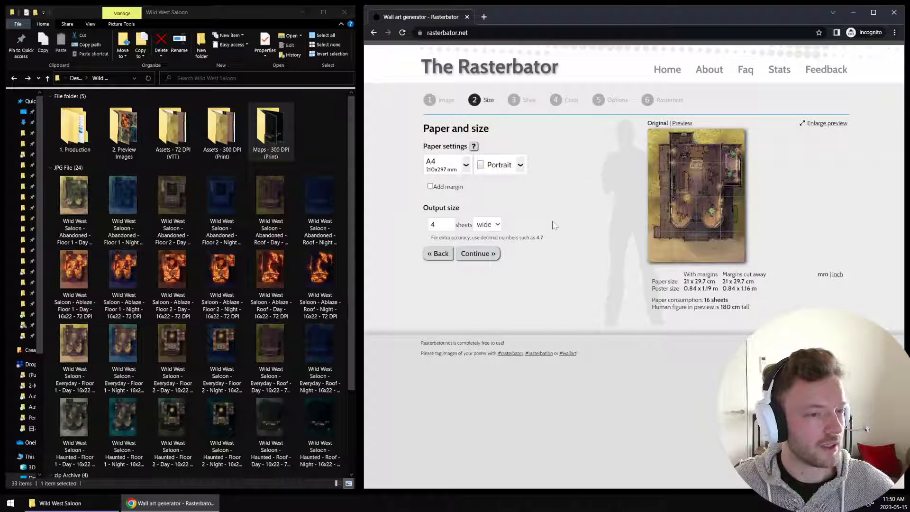
Switch the measurements to inches and check the poster size
{"action": "left_click", "coordinate": [837, 275]}
{"action": "left_click_drag", "start_coordinate": [725, 288], "coordinate": [683, 292]}
{"action": "left_click", "coordinate": [727, 290]}
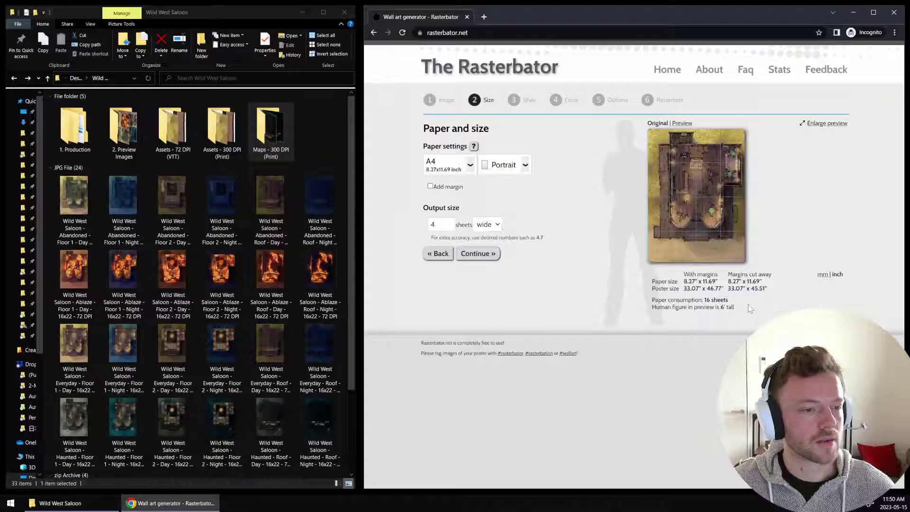
Compare the poster size in inches with the 16x22 dimensions in the Everyday - Floor 1 - Day file name in the Maps - 300 DPI (Print) folder
{"action": "double_click", "coordinate": [271, 130]}
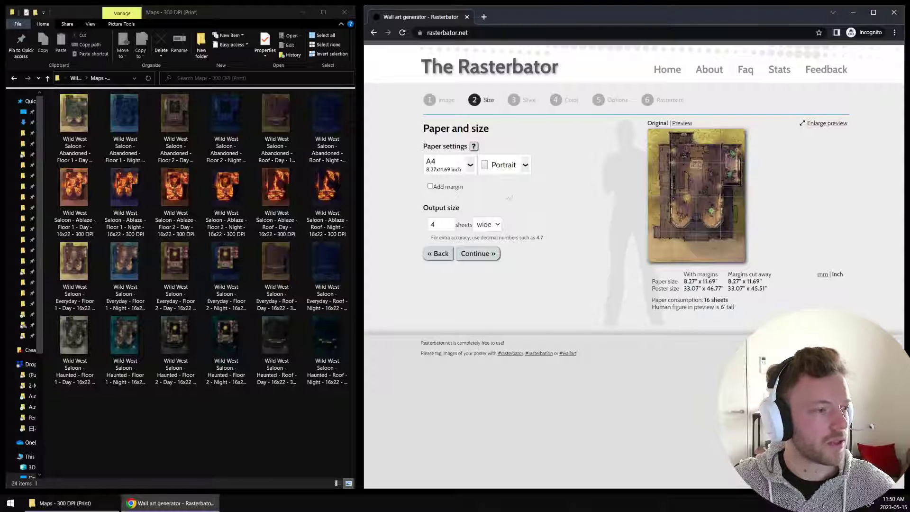
{"action": "left_click", "coordinate": [446, 225]}
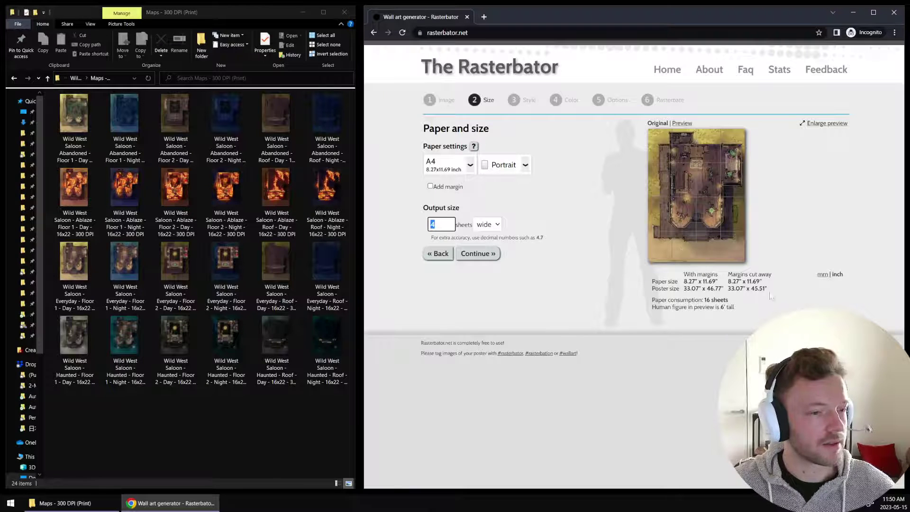
{"action": "left_click_drag", "start_coordinate": [767, 288], "coordinate": [683, 288]}
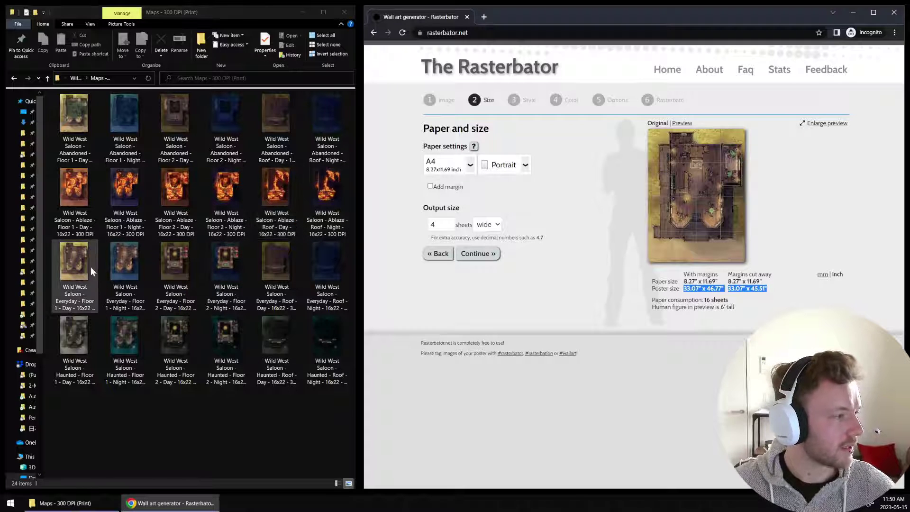
{"action": "left_click", "coordinate": [79, 282]}
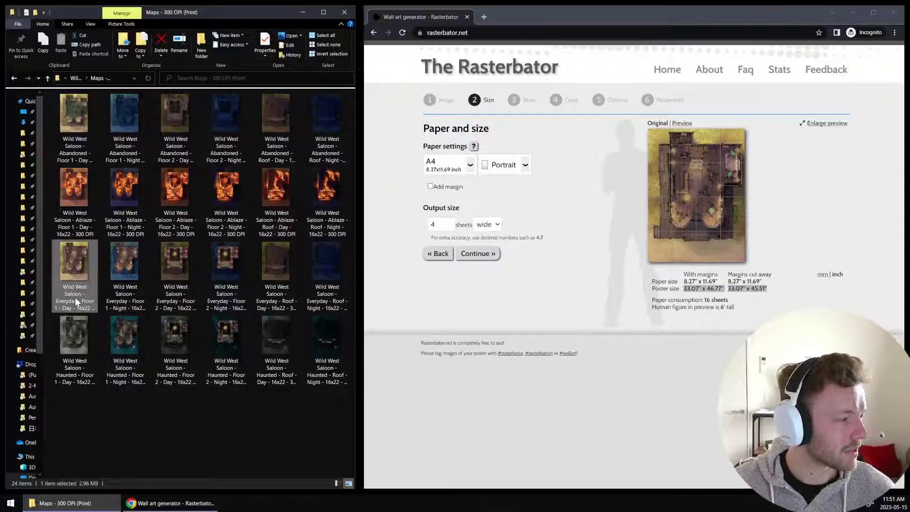
{"action": "left_click", "coordinate": [76, 297]}
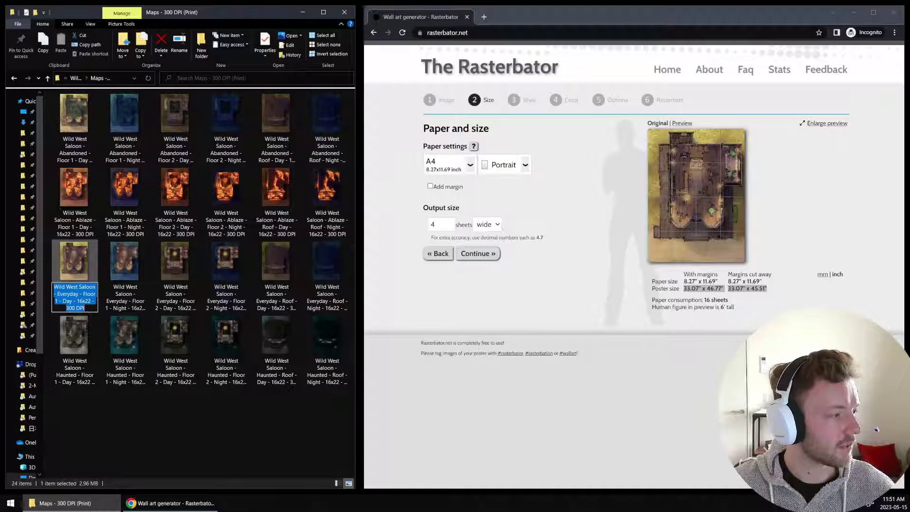
{"action": "left_click", "coordinate": [81, 301]}
{"action": "left_click_drag", "start_coordinate": [77, 301], "coordinate": [89, 301]}
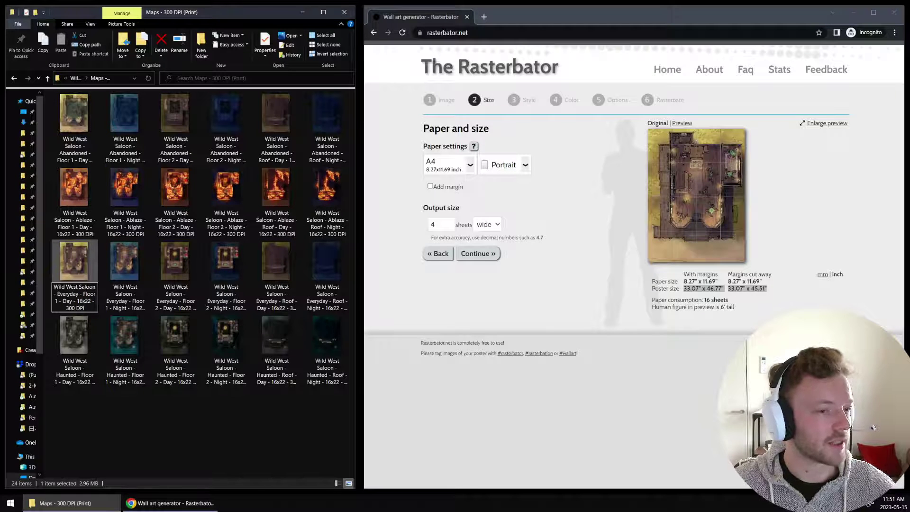
{"action": "left_click", "coordinate": [685, 294]}
{"action": "mouse_move", "coordinate": [686, 294]}
{"action": "left_mouse_down"}
{"action": "mouse_move", "coordinate": [742, 289]}
{"action": "mouse_move", "coordinate": [684, 292]}
{"action": "left_mouse_up"}
Set the output size to 2 sheets wide and check the resulting poster size
{"action": "double_click", "coordinate": [432, 225]}
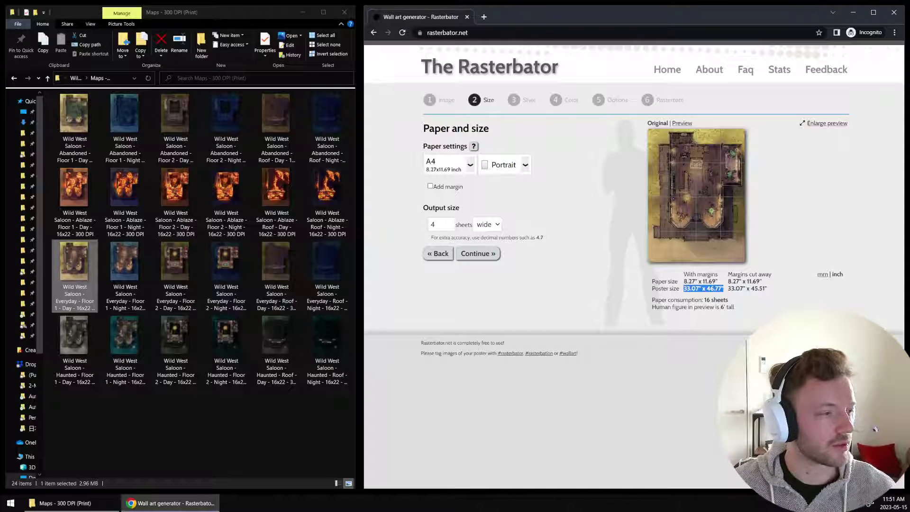
{"action": "double_click", "coordinate": [432, 225]}
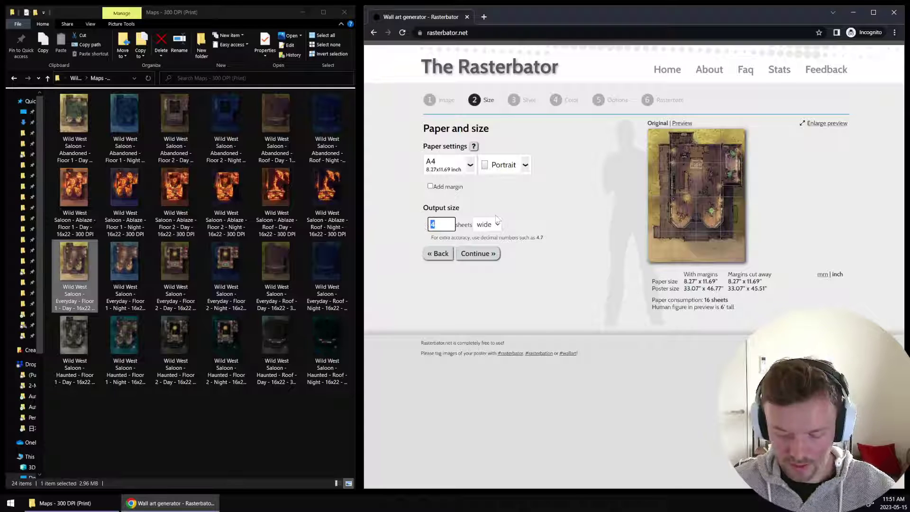
{"action": "type", "text": "2"}
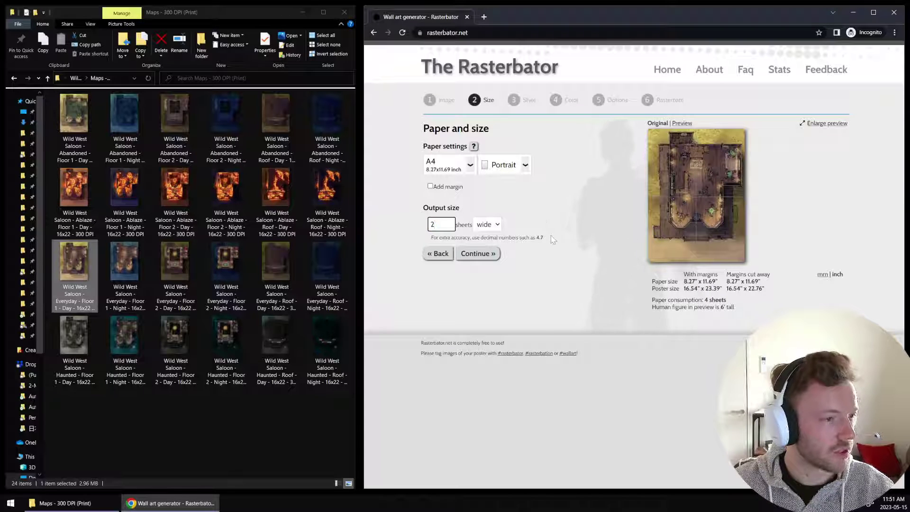
{"action": "left_click", "coordinate": [576, 256]}
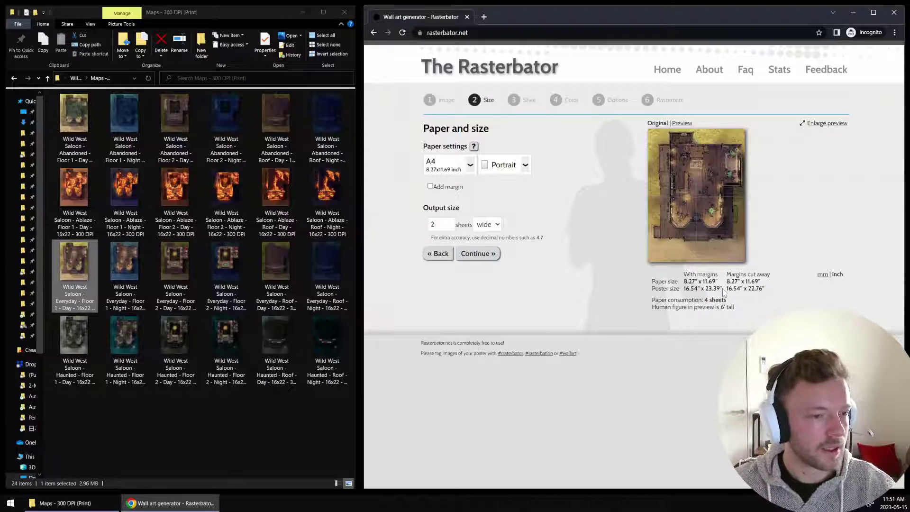
{"action": "left_click_drag", "start_coordinate": [684, 289], "coordinate": [727, 290]}
{"action": "left_click", "coordinate": [754, 300]}
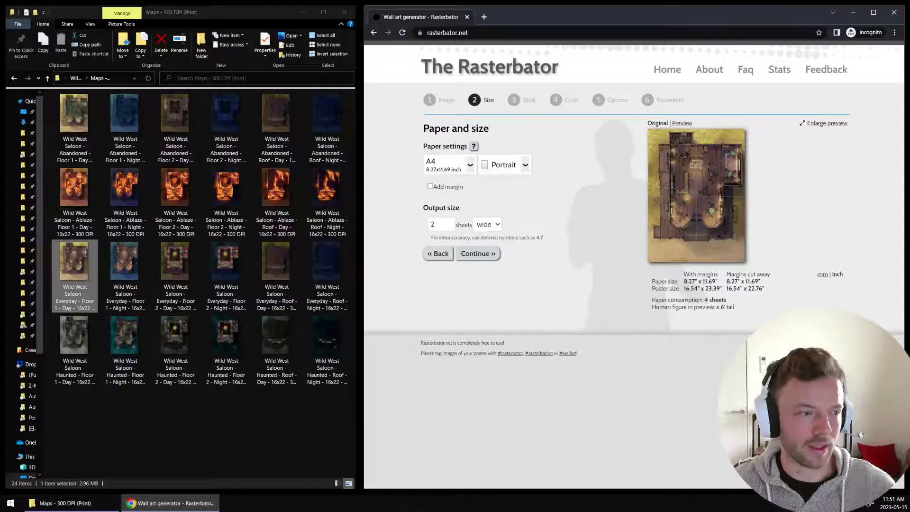
Set the output size to 1.9 sheets wide, using a decimal value for extra accuracy
{"action": "double_click", "coordinate": [540, 237]}
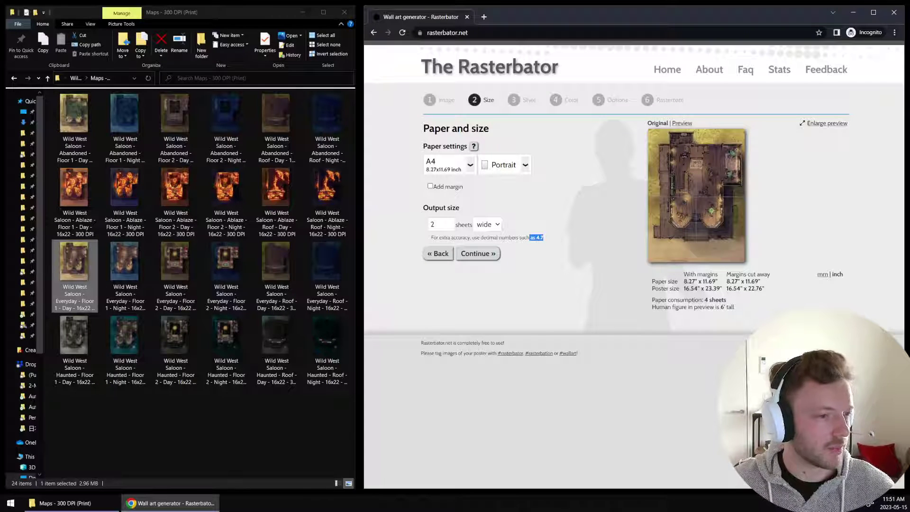
{"action": "left_click", "coordinate": [684, 292]}
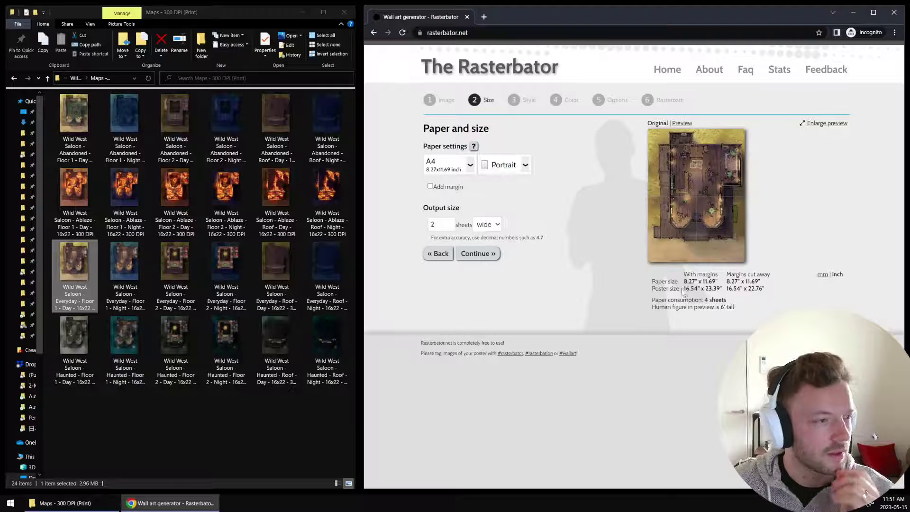
{"action": "left_click", "coordinate": [456, 224]}
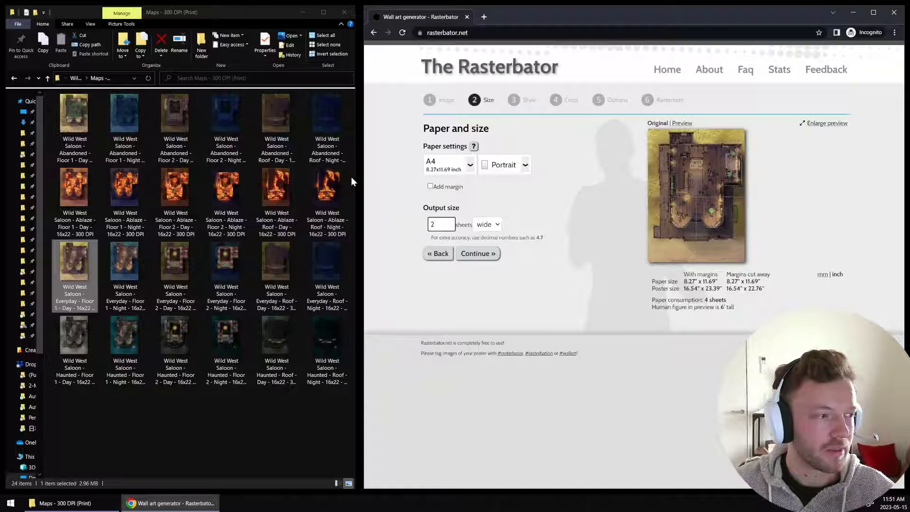
{"action": "left_click", "coordinate": [511, 235]}
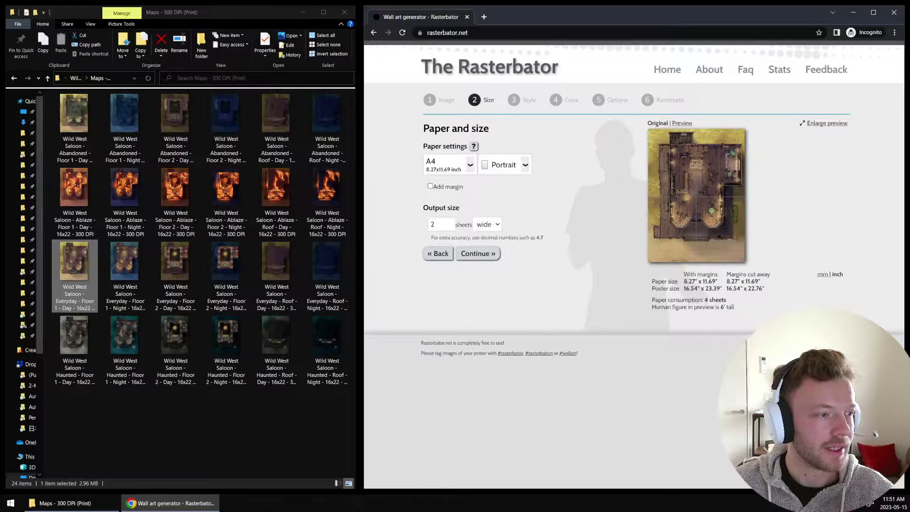
{"action": "left_click_drag", "start_coordinate": [438, 224], "coordinate": [425, 228]}
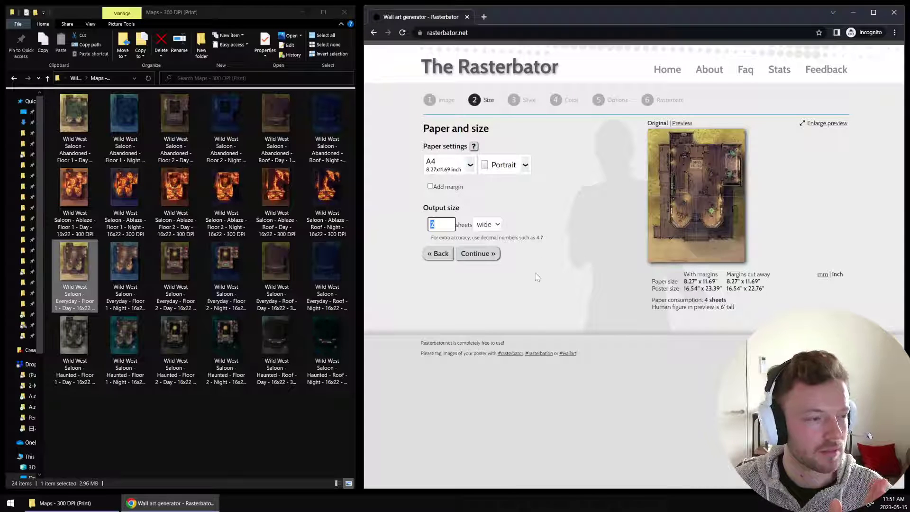
{"action": "left_click", "coordinate": [549, 254]}
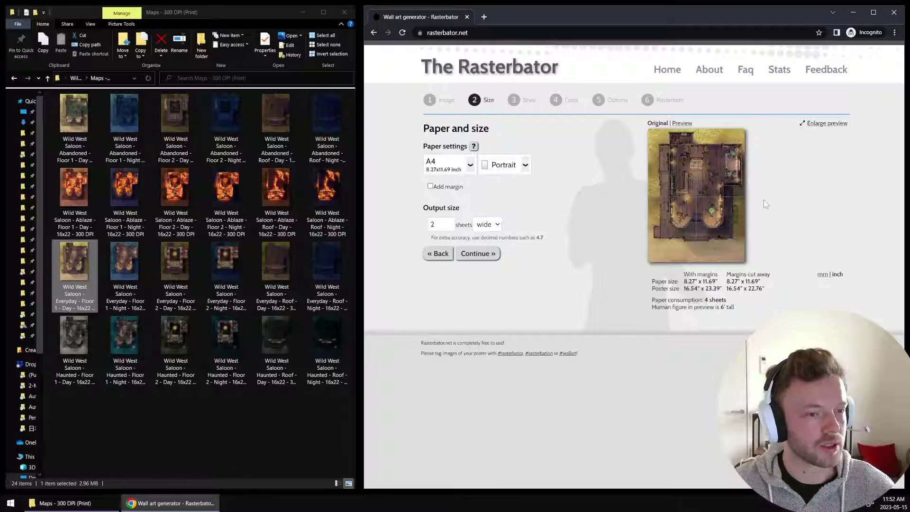
{"action": "left_click_drag", "start_coordinate": [441, 225], "coordinate": [425, 232]}
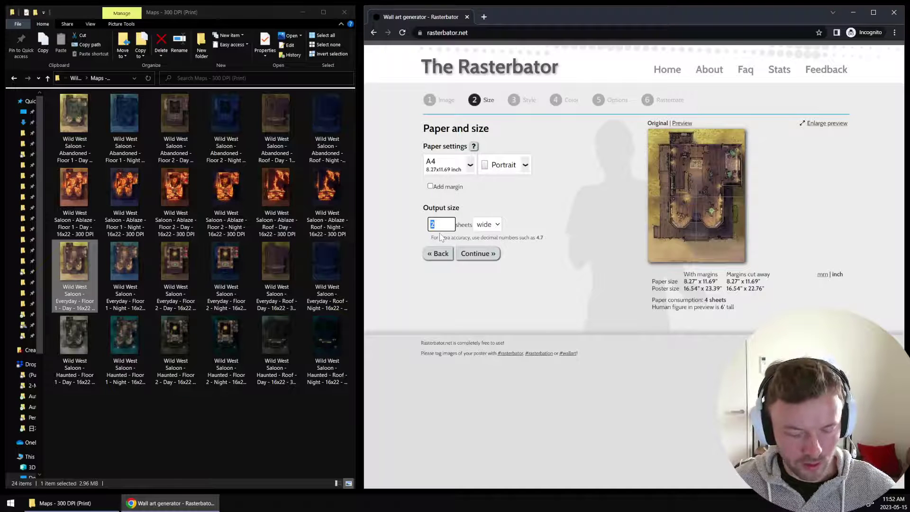
{"action": "type", "text": "1.9"}
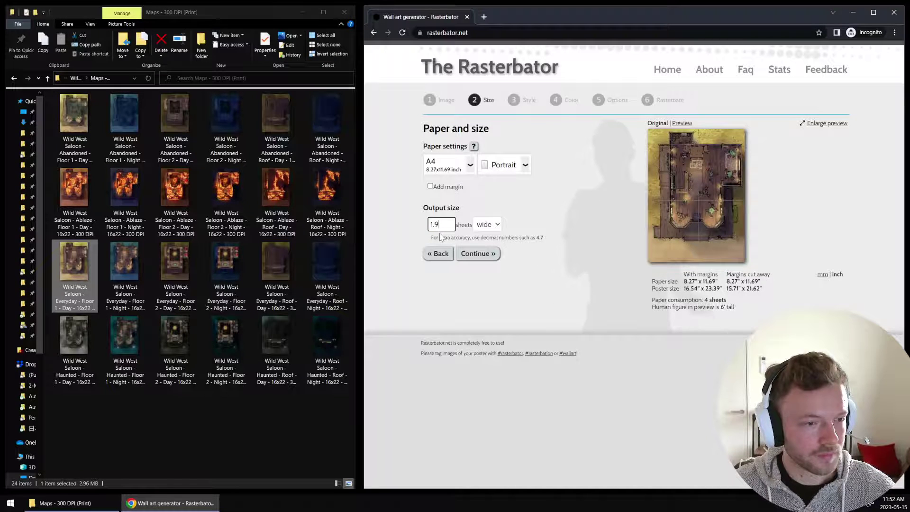
Refine the output size to 1.96 sheets wide, comparing the poster size without margins against the 16x22 inch target
{"action": "type", "text": "5"}
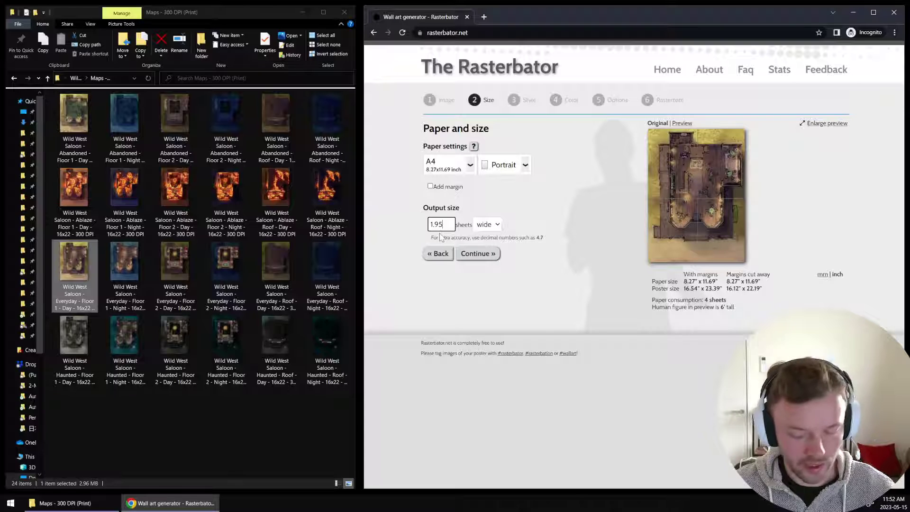
{"action": "key", "text": "BackSpace"}
{"action": "type", "text": "8"}
{"action": "key", "text": "BackSpace"}
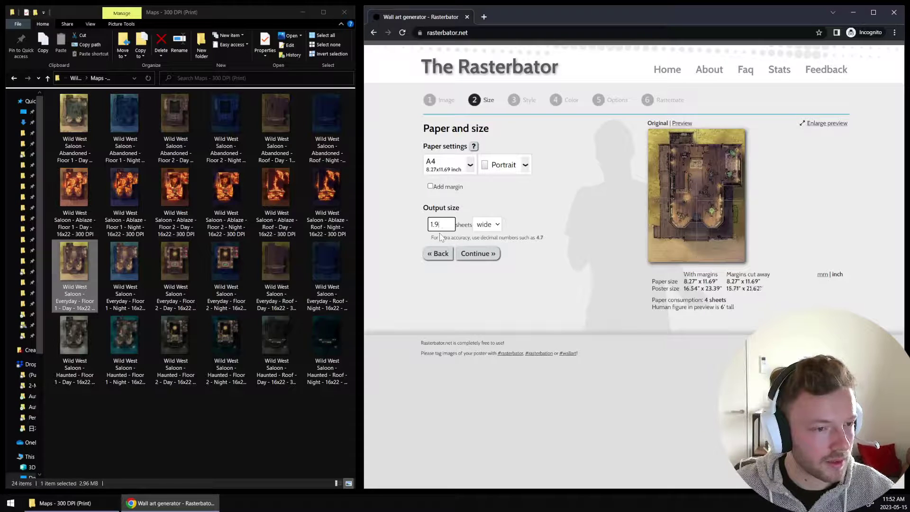
{"action": "type", "text": "7"}
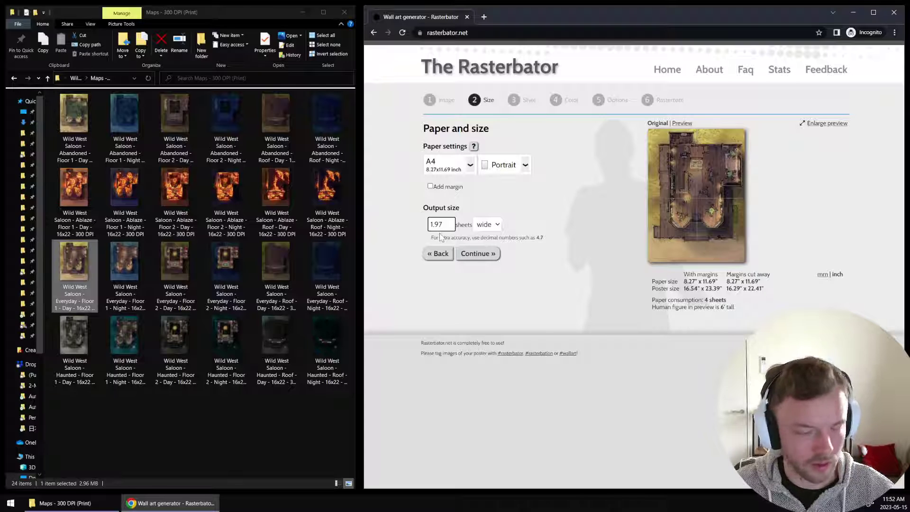
{"action": "key", "text": "BackSpace"}
{"action": "type", "text": "6"}
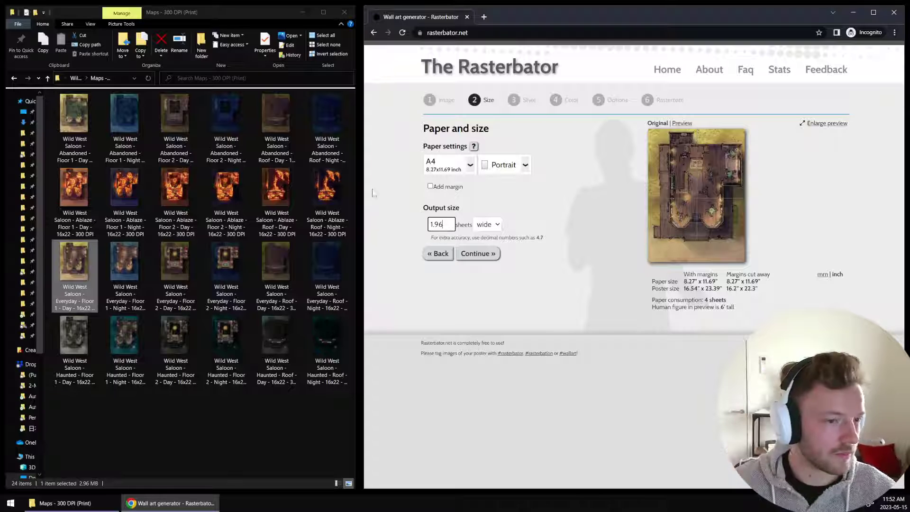
{"action": "left_click_drag", "start_coordinate": [728, 288], "coordinate": [756, 288]}
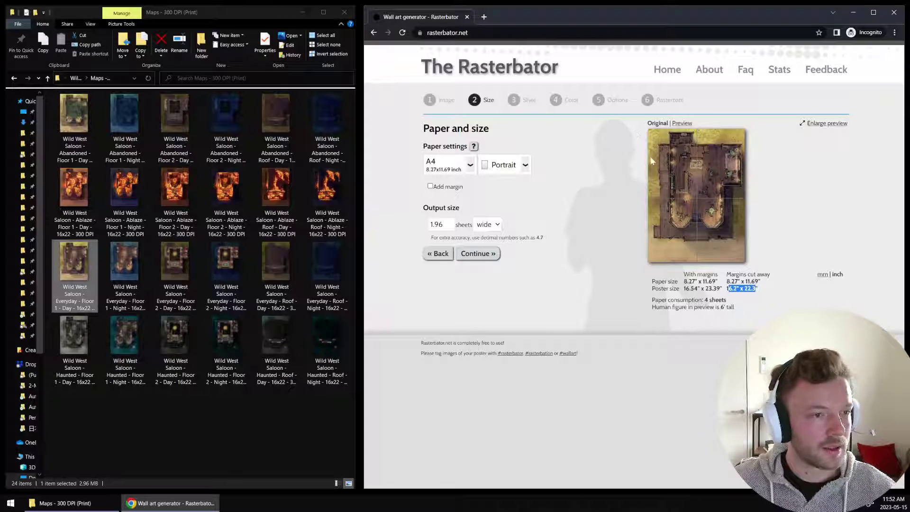
{"action": "left_click_drag", "start_coordinate": [758, 288], "coordinate": [726, 291]}
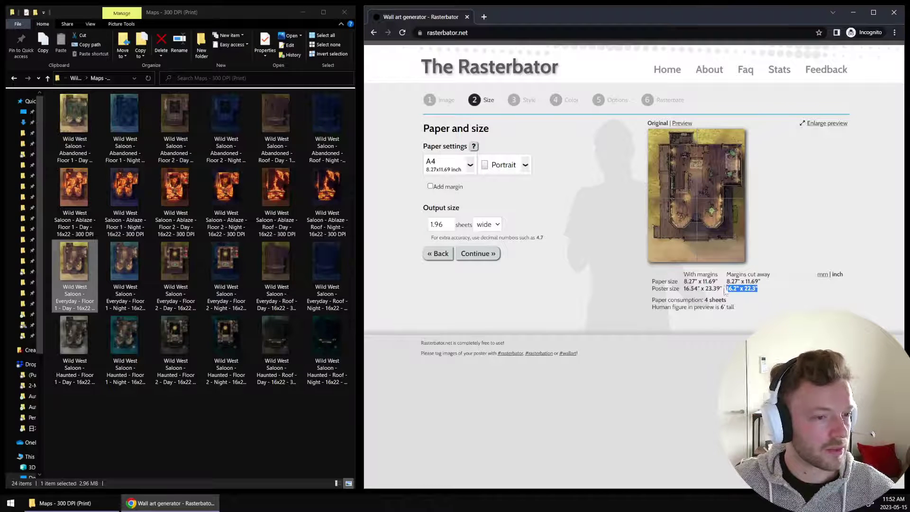
Choose the No effects poster style and keep the Multicolor raster color
{"action": "left_click", "coordinate": [475, 254]}
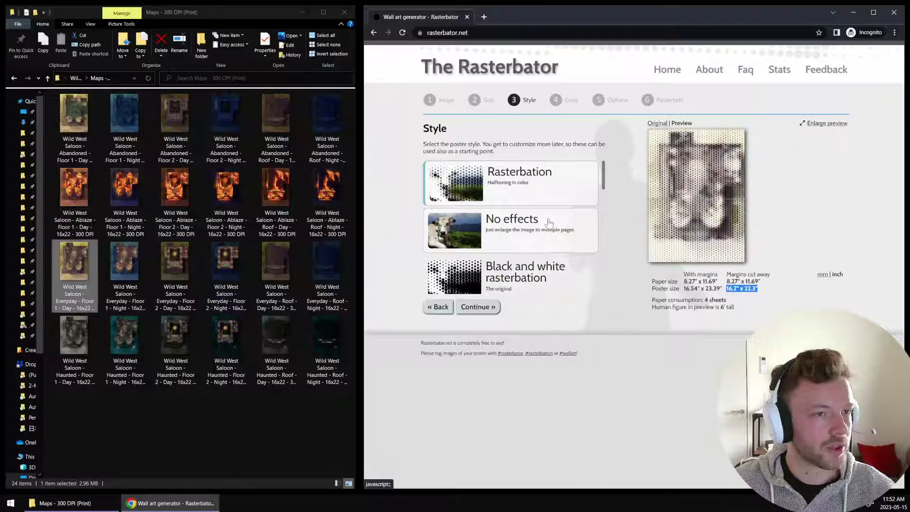
{"action": "left_click", "coordinate": [505, 229]}
{"action": "left_click", "coordinate": [479, 306]}
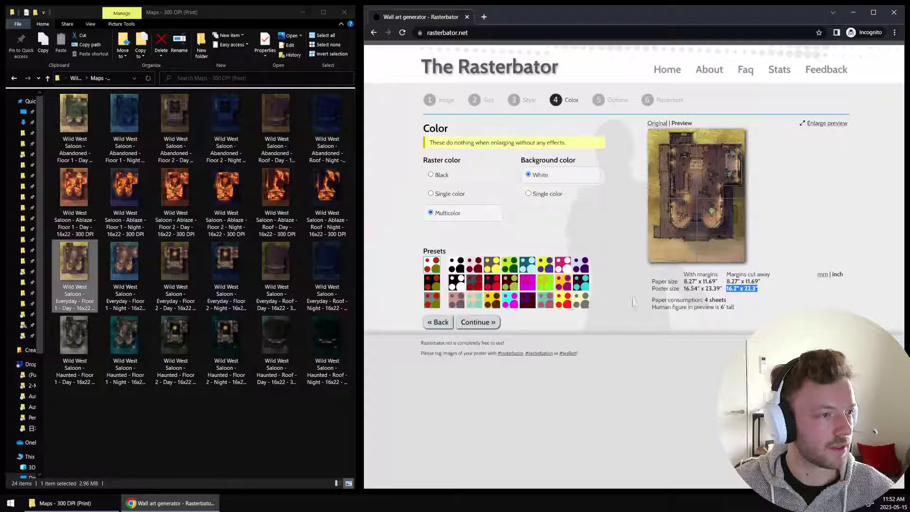
{"action": "left_click", "coordinate": [440, 216]}
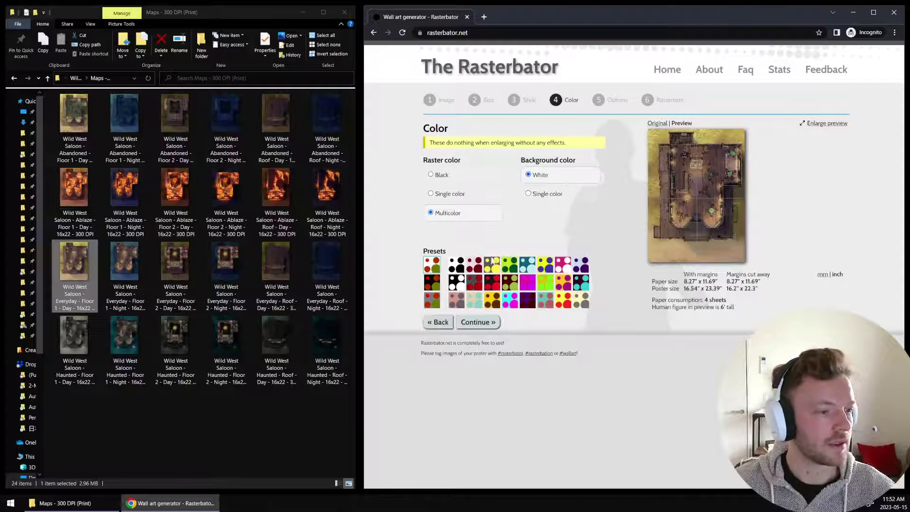
Turn off crop marks in the output options and generate the 4-page poster PDF
{"action": "left_click", "coordinate": [480, 324]}
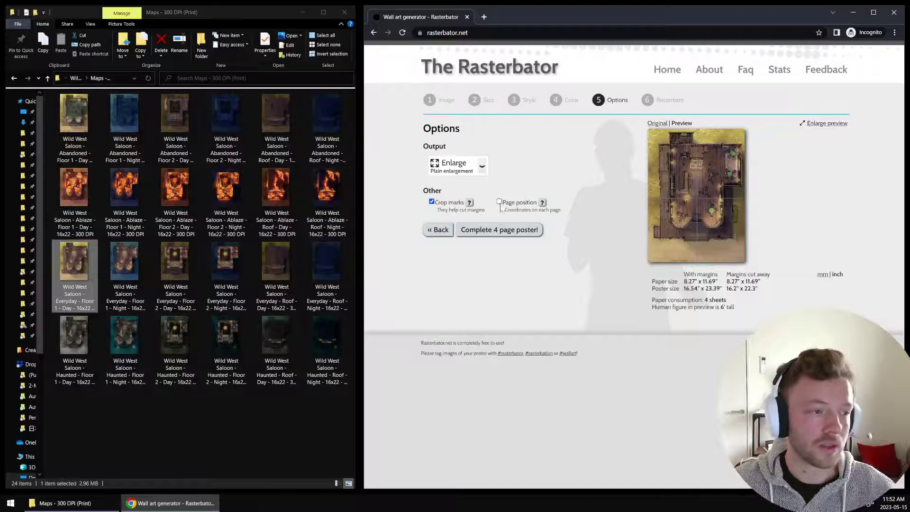
{"action": "left_click", "coordinate": [432, 202]}
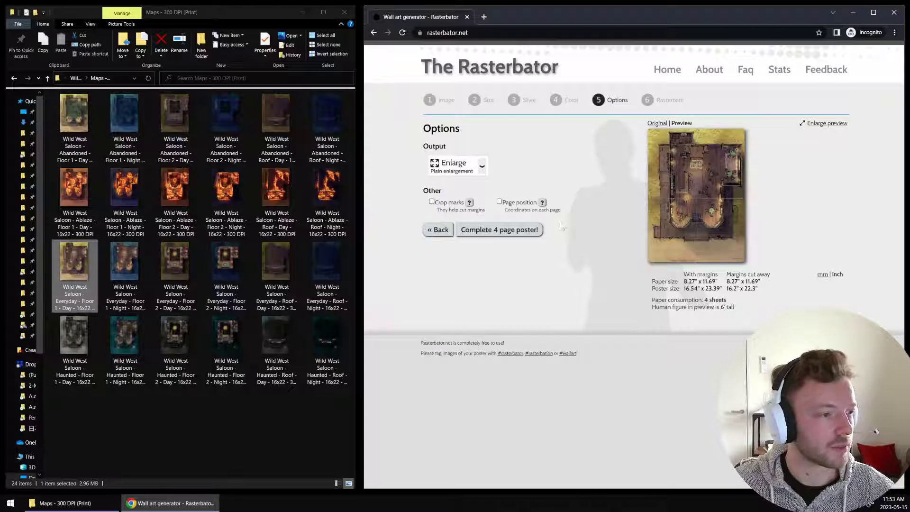
{"action": "left_click", "coordinate": [514, 234]}
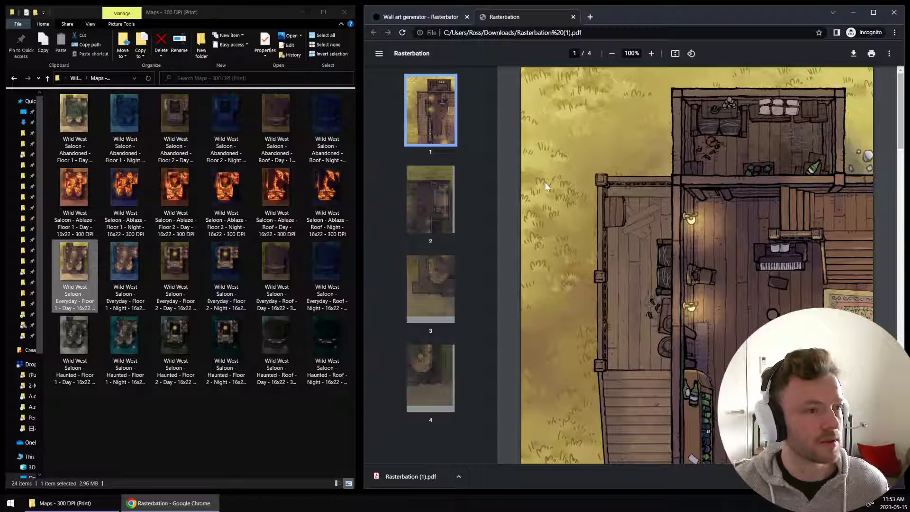
Inspect all four pages of the generated Rasterbation (1).pdf to see how the map is split across the sheets
{"action": "left_click", "coordinate": [436, 207]}
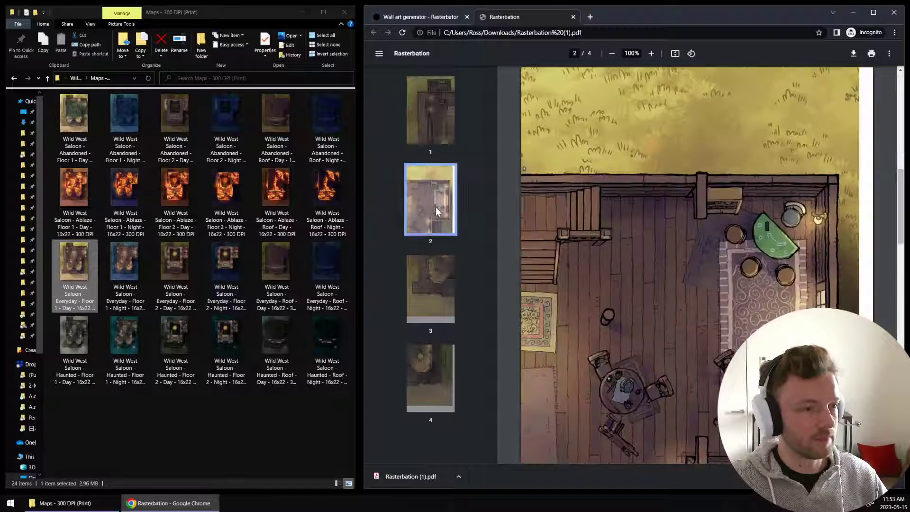
{"action": "left_click", "coordinate": [430, 115]}
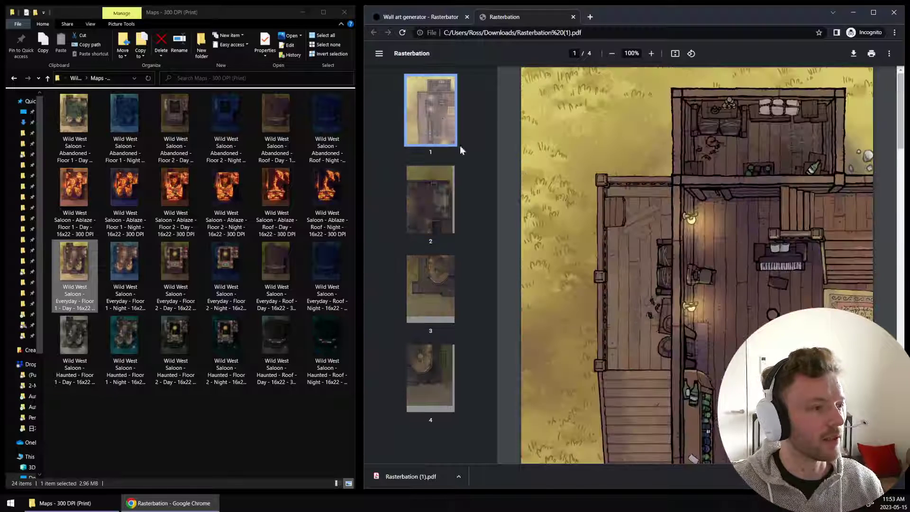
{"action": "left_click", "coordinate": [421, 196]}
{"action": "left_click", "coordinate": [434, 293]}
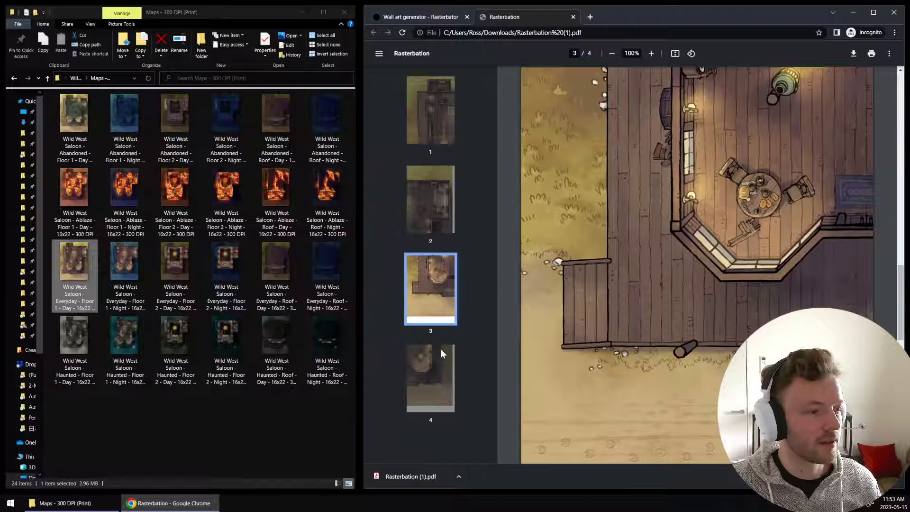
{"action": "left_click", "coordinate": [431, 377]}
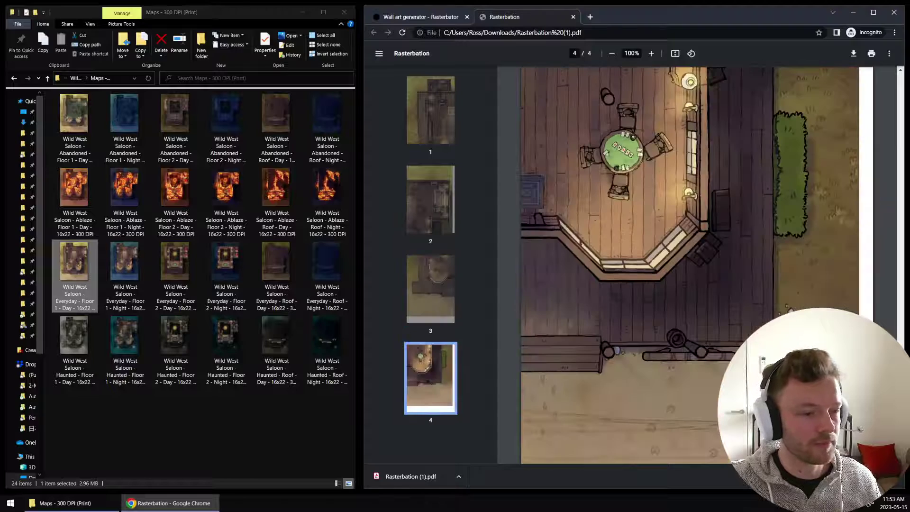
{"action": "scroll", "coordinate": [697, 265], "scroll_direction": "down", "scroll_amount": 3}
{"action": "scroll", "coordinate": [697, 265], "scroll_direction": "up", "scroll_amount": 15}
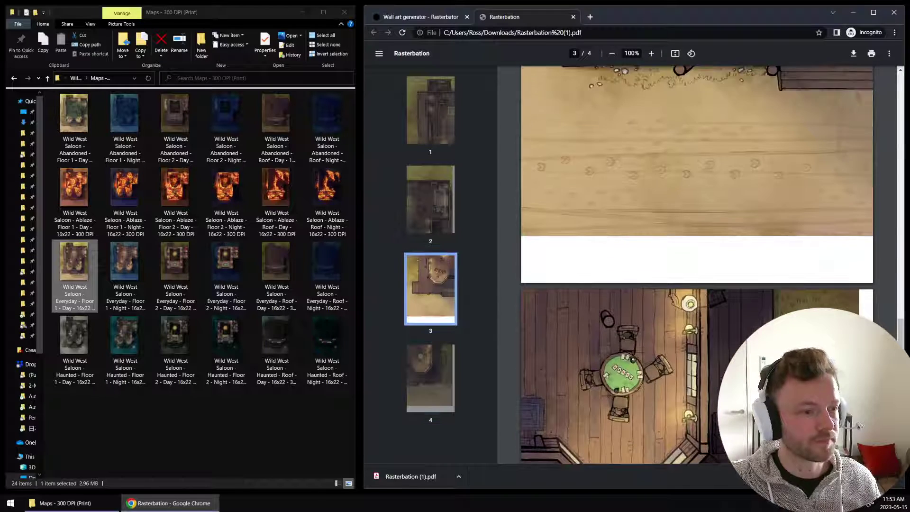
{"action": "scroll", "coordinate": [697, 266], "scroll_direction": "up", "scroll_amount": 8}
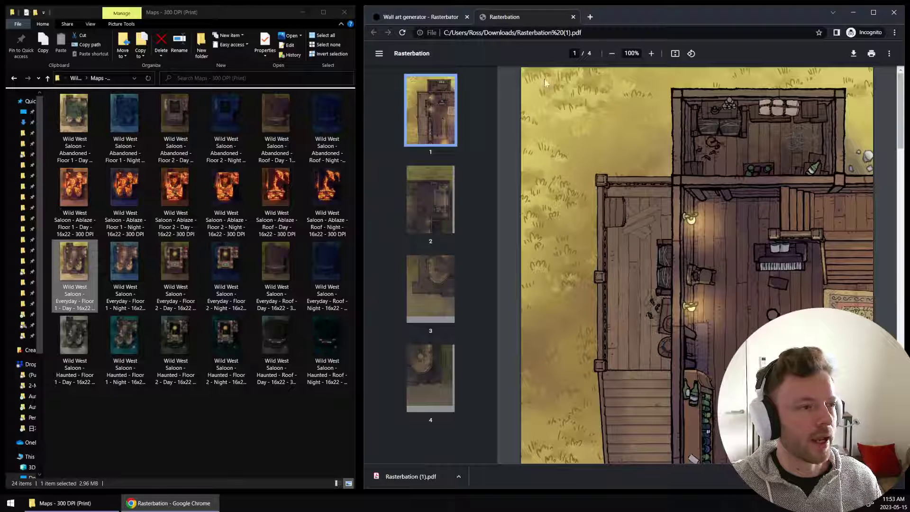
{"action": "scroll", "coordinate": [724, 264], "scroll_direction": "down", "scroll_amount": 8}
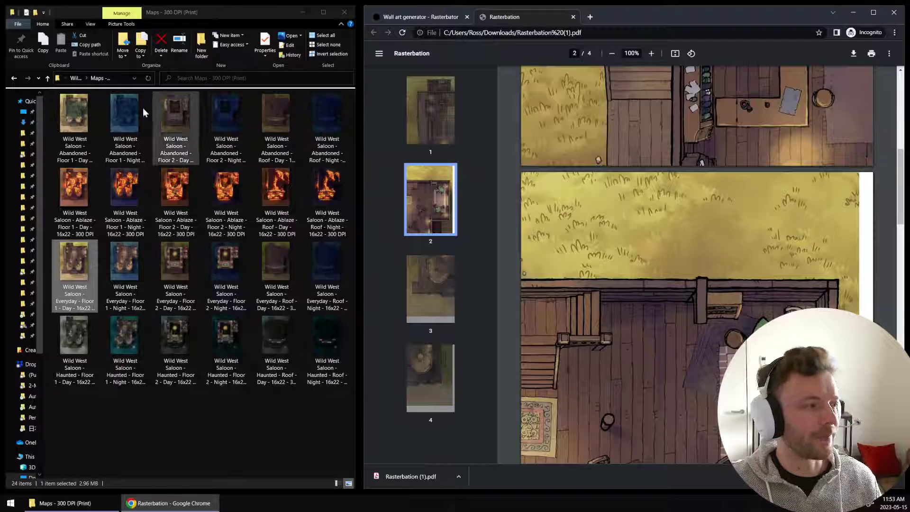
{"action": "left_click", "coordinate": [333, 416]}
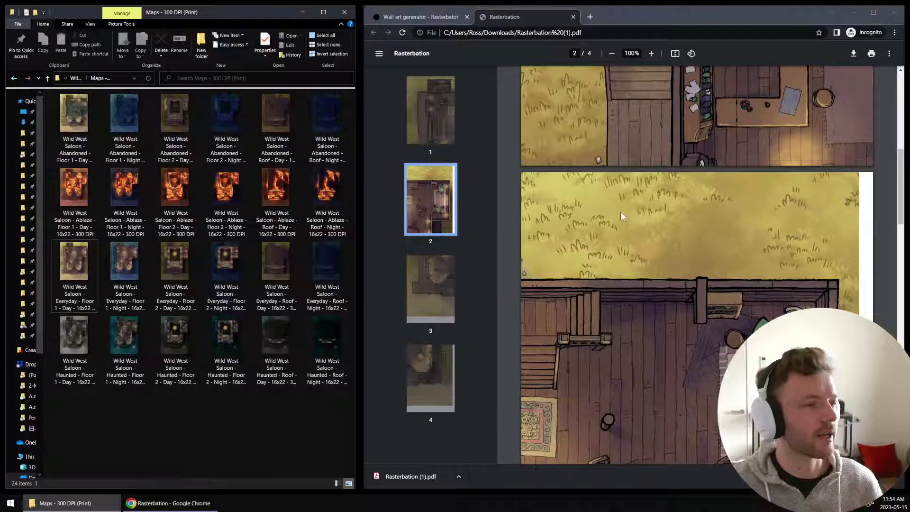
{"action": "scroll", "coordinate": [664, 244], "scroll_direction": "up", "scroll_amount": 10}
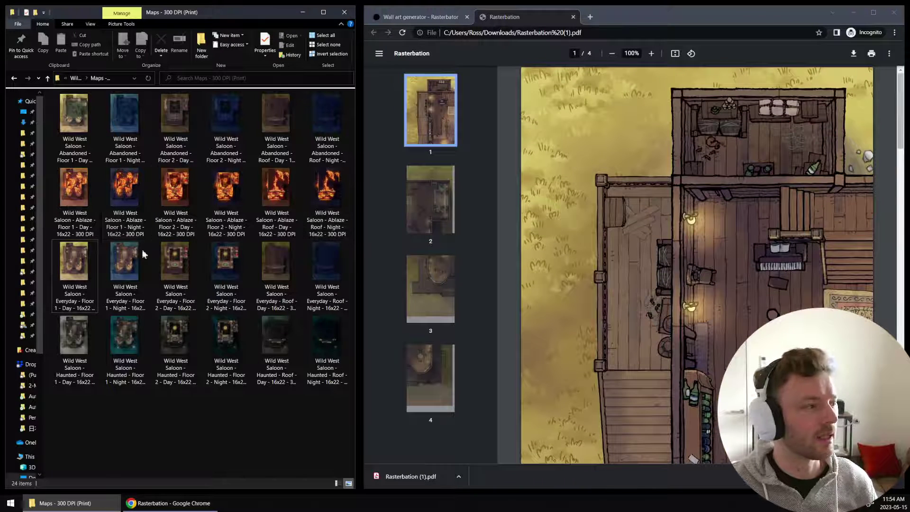
{"action": "left_click", "coordinate": [81, 265]}
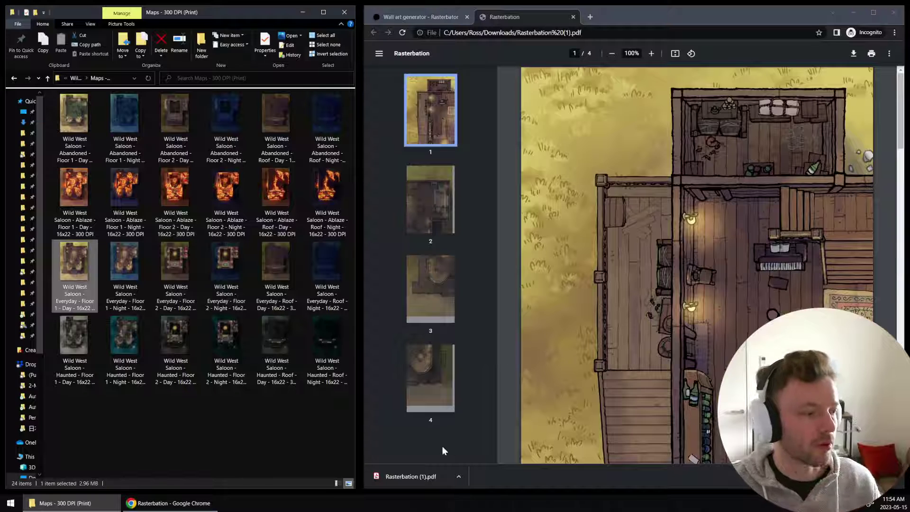
{"action": "mouse_move", "coordinate": [194, 507]}
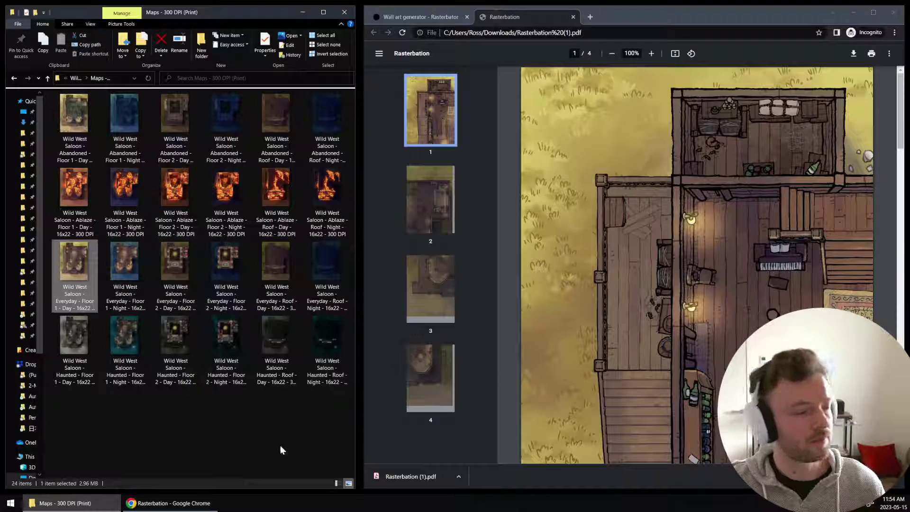
{"action": "left_click", "coordinate": [295, 446]}
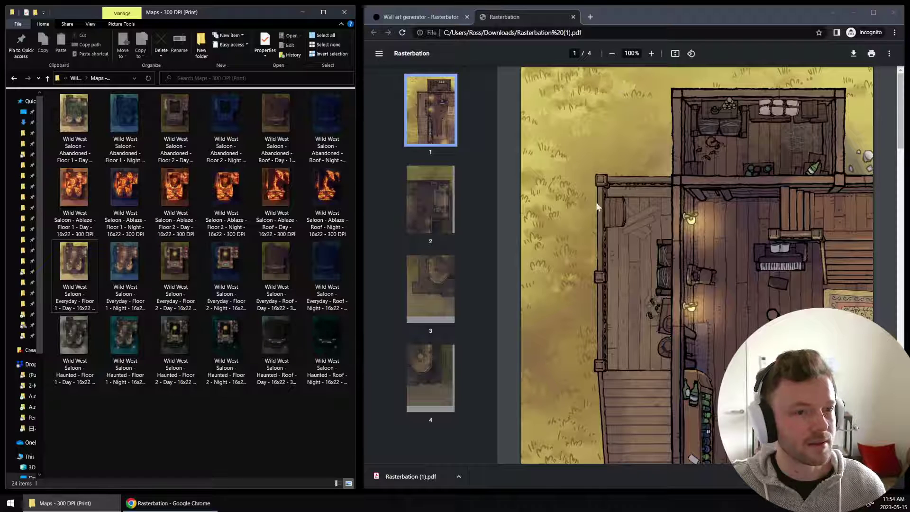
Look over the first two PDF pages again and return to the Rasterbator completion page
{"action": "scroll", "coordinate": [670, 280], "scroll_direction": "down", "scroll_amount": 2}
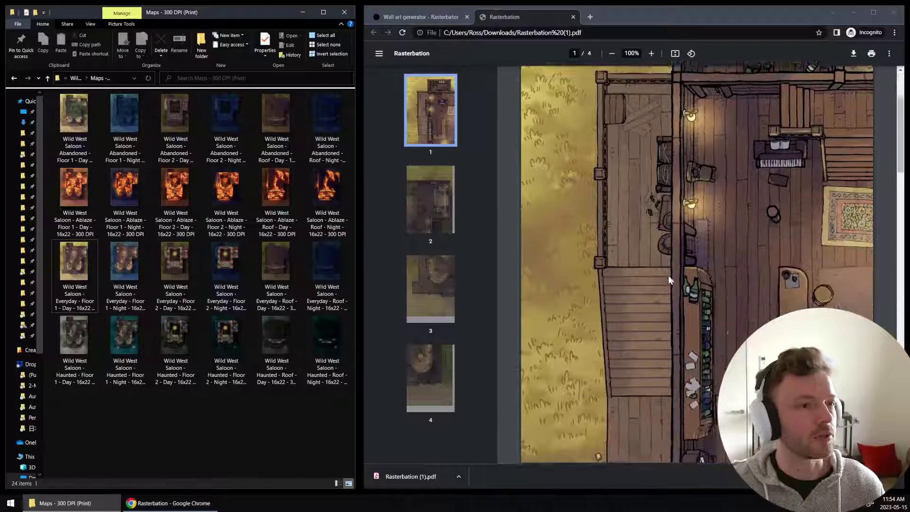
{"action": "scroll", "coordinate": [669, 280], "scroll_direction": "down", "scroll_amount": 10}
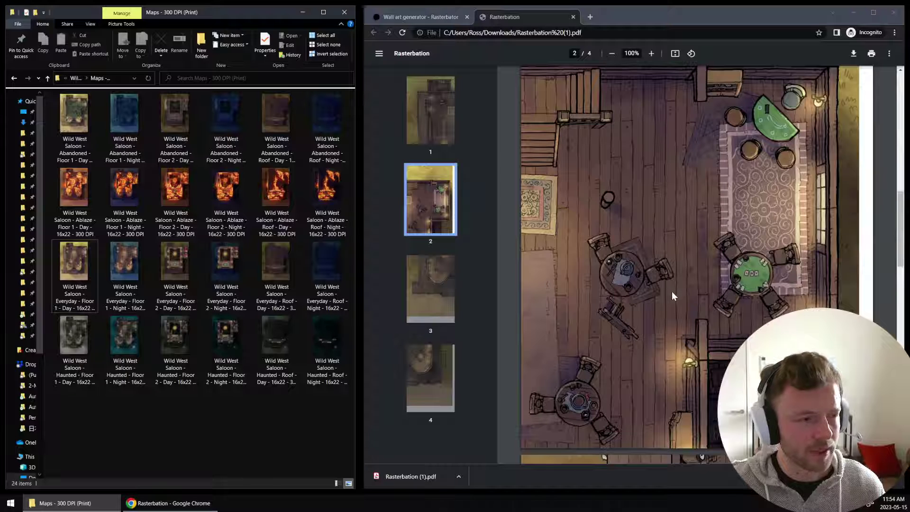
{"action": "left_click", "coordinate": [169, 503]}
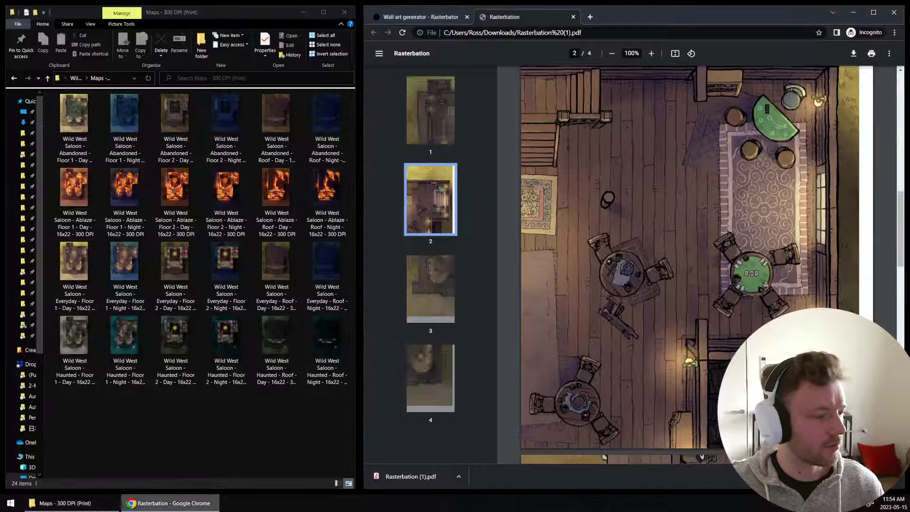
{"action": "left_click", "coordinate": [431, 16]}
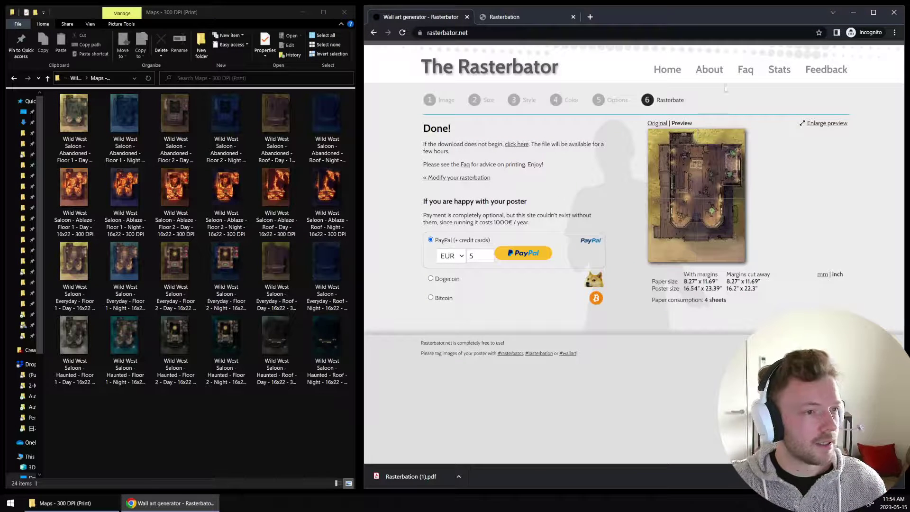